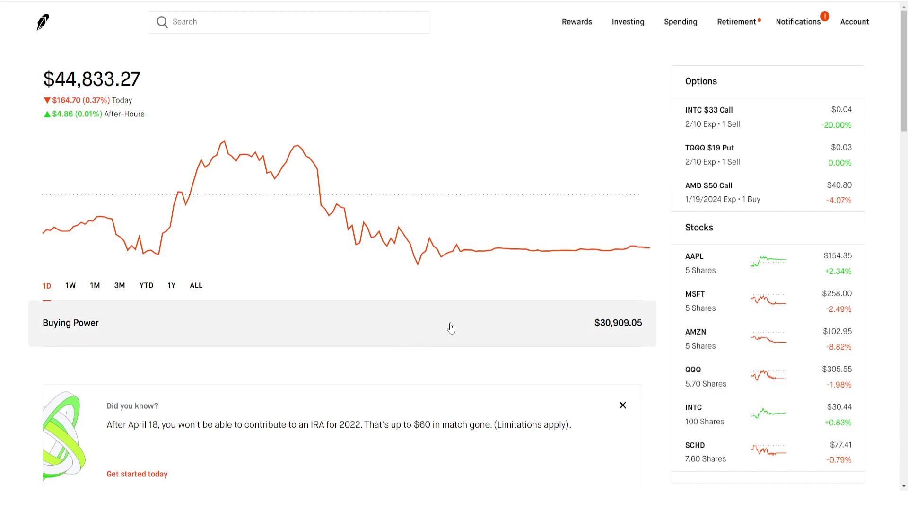
Show the portfolio's past-week performance, a $1,776.73 (4.13%) gain
scroll(766, 312, "down", 7)
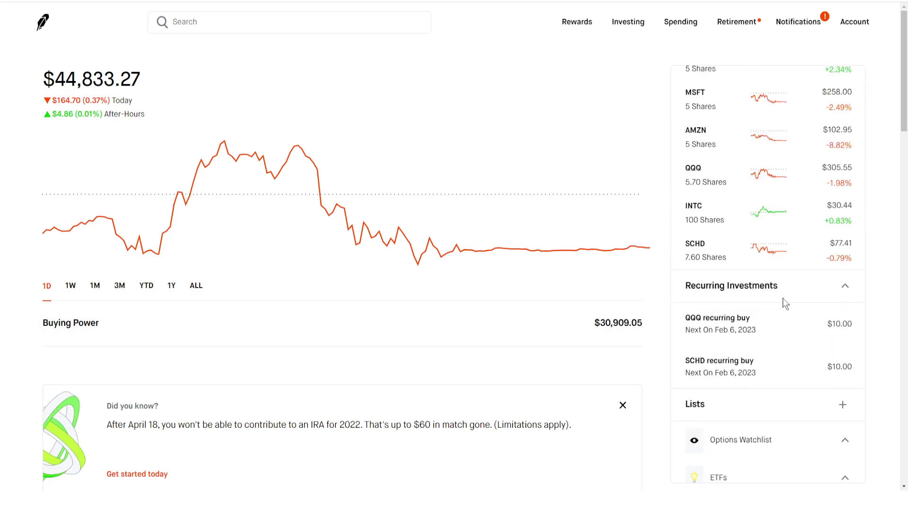
left_click(71, 286)
scroll(746, 341, "down", 4)
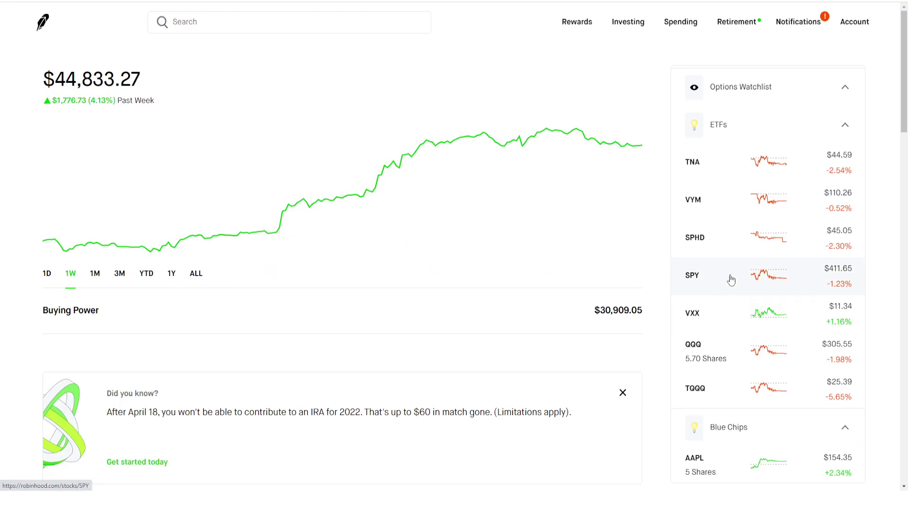
Open the Invesco QQQ page and view its chart over 1Y, then 1W
left_click(739, 347)
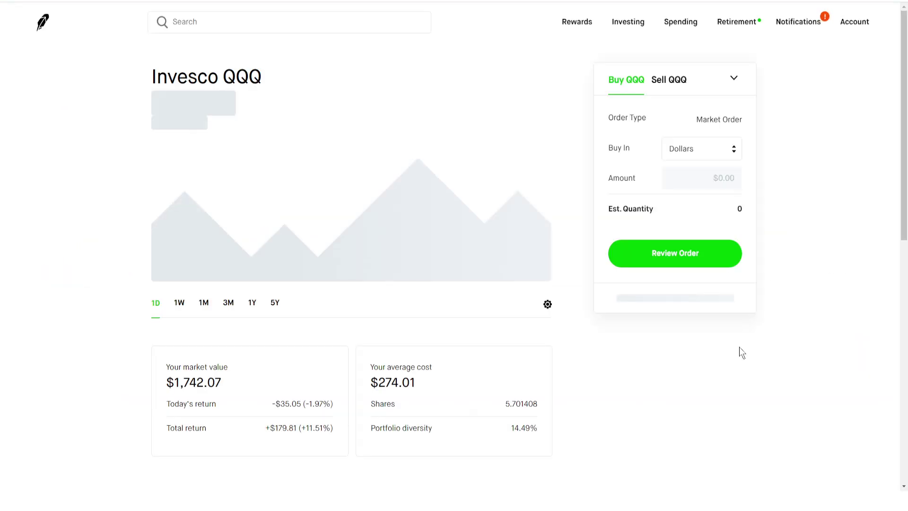
left_click(252, 303)
left_click(182, 303)
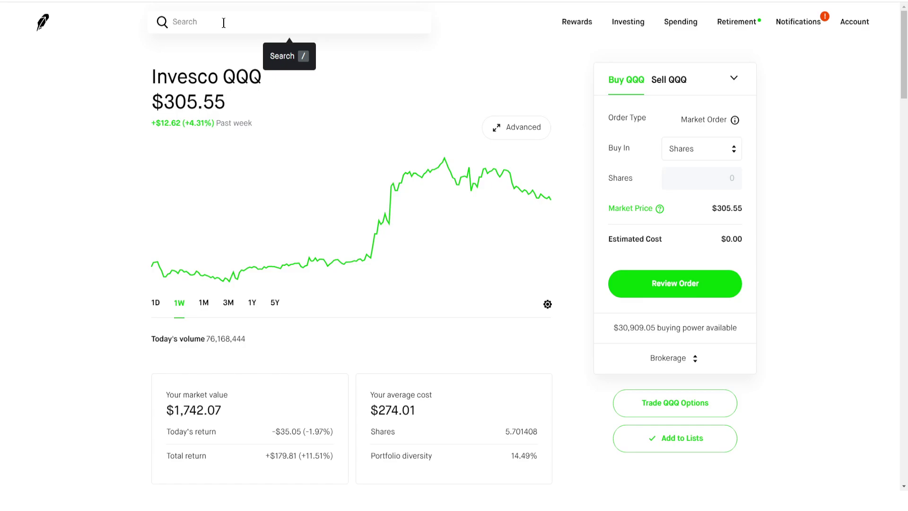
Go home, open the AMD $50 Call position, and scroll through its position, history and stats
left_click(45, 23)
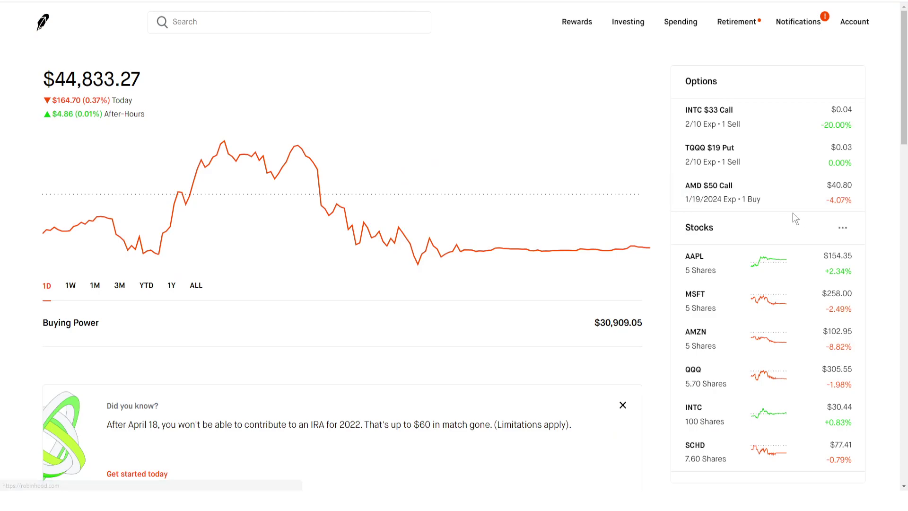
left_click(702, 191)
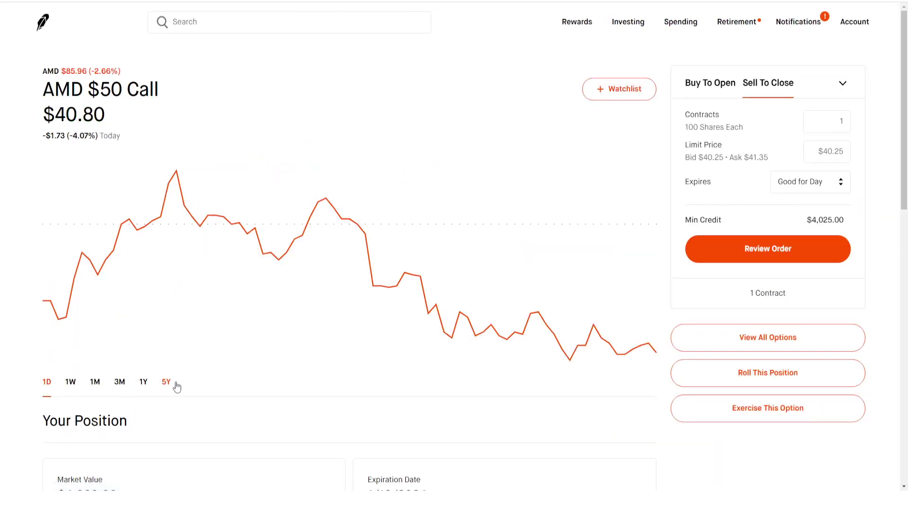
scroll(213, 374, "down", 4)
scroll(345, 329, "down", 3)
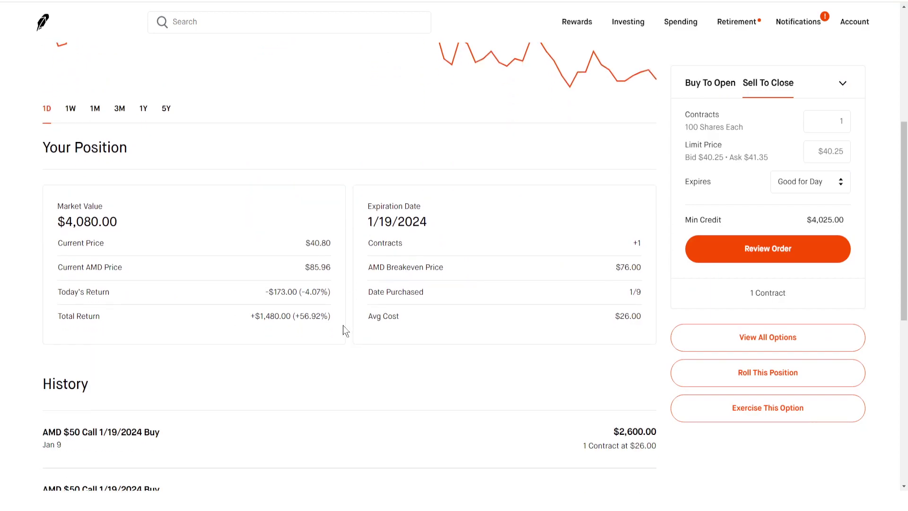
scroll(344, 330, "up", 3)
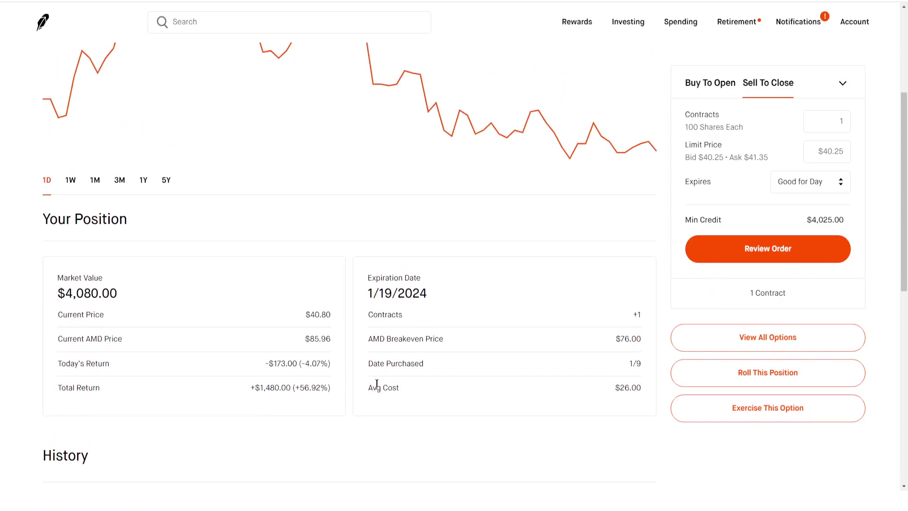
scroll(410, 364, "up", 2)
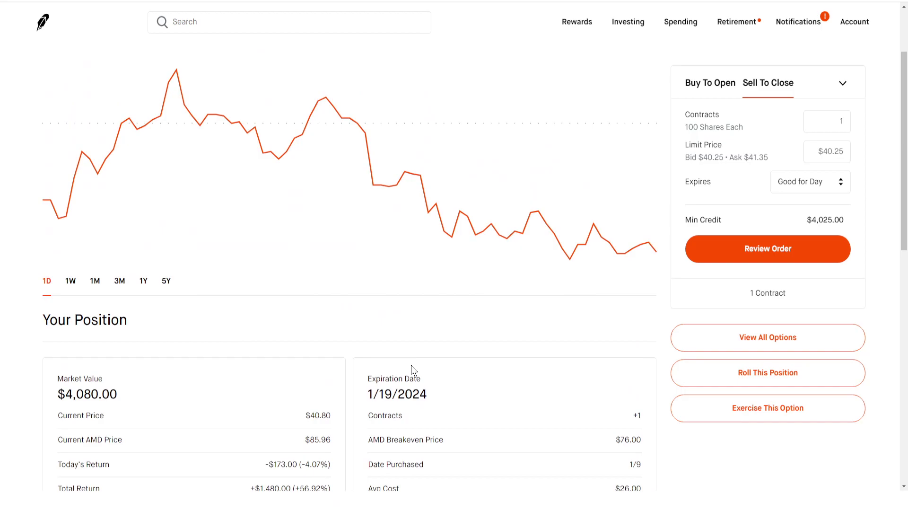
scroll(409, 367, "up", 2)
scroll(250, 298, "down", 2)
scroll(221, 364, "down", 7)
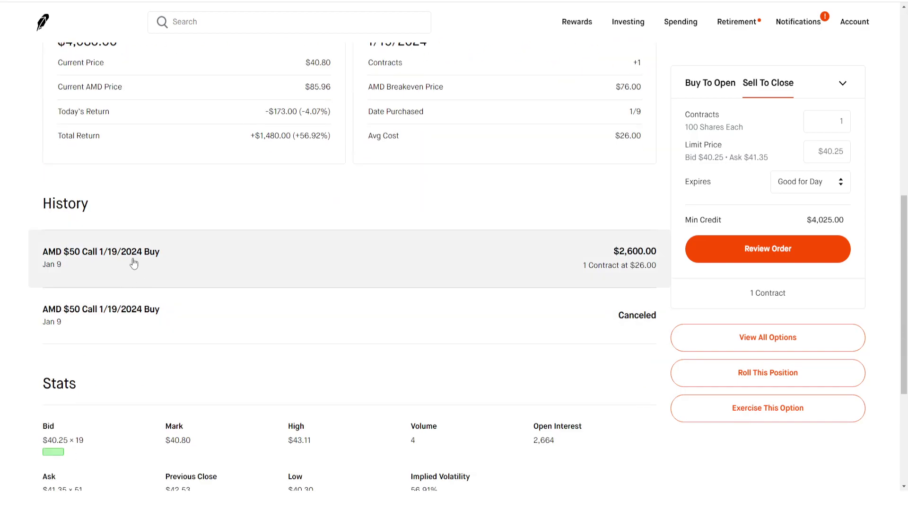
scroll(236, 302, "up", 9)
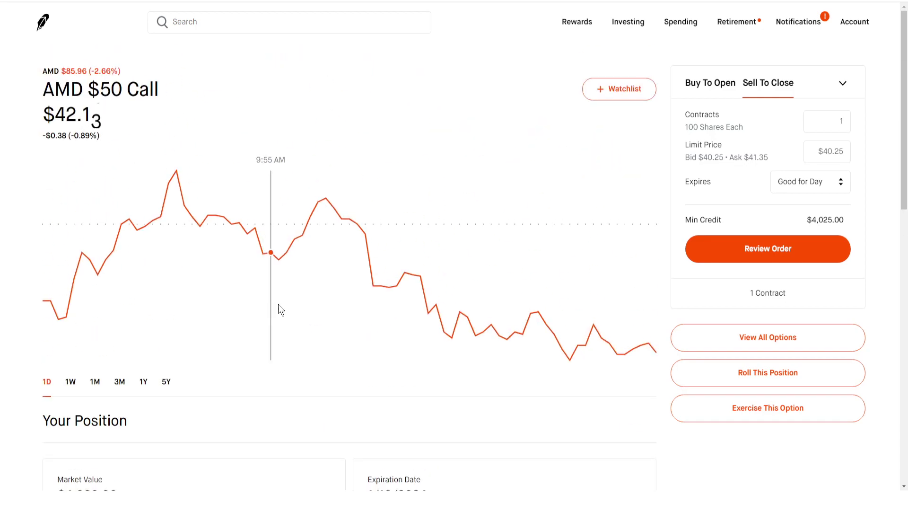
Return home and open the Amazon stock page from the Stocks sidebar
left_click(41, 27)
scroll(748, 300, "down", 3)
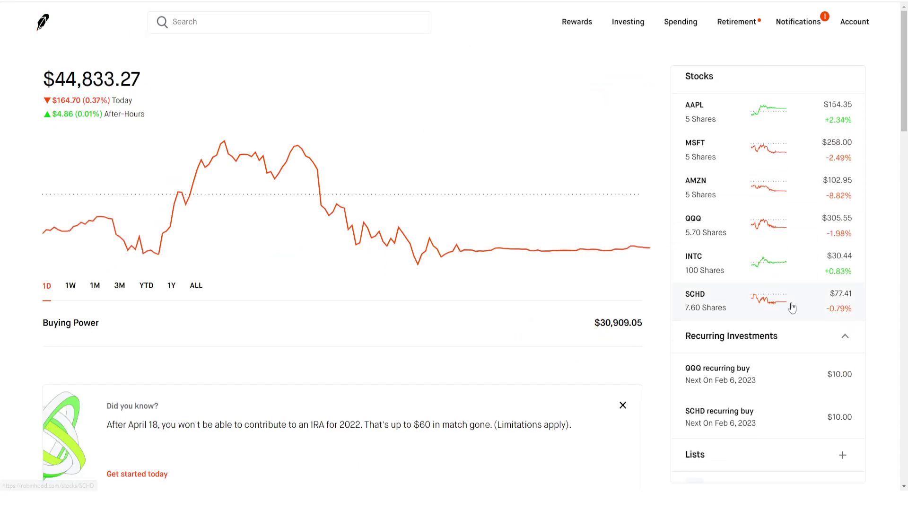
scroll(792, 304, "up", 1)
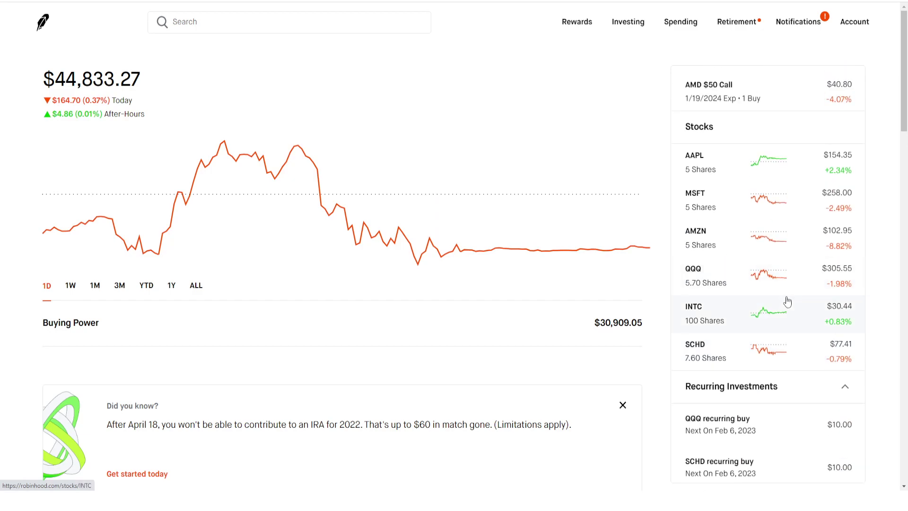
scroll(792, 304, "down", 2)
scroll(789, 305, "down", 2)
left_click(774, 137)
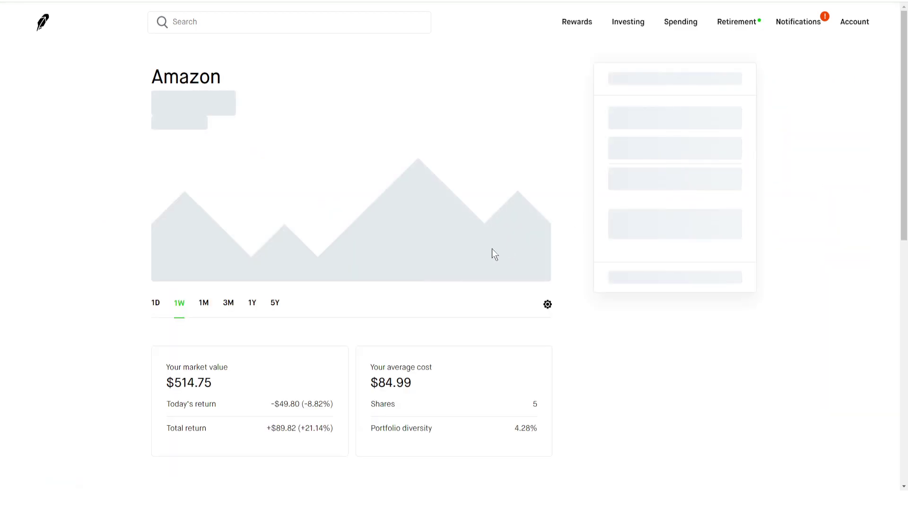
scroll(504, 313, "down", 1)
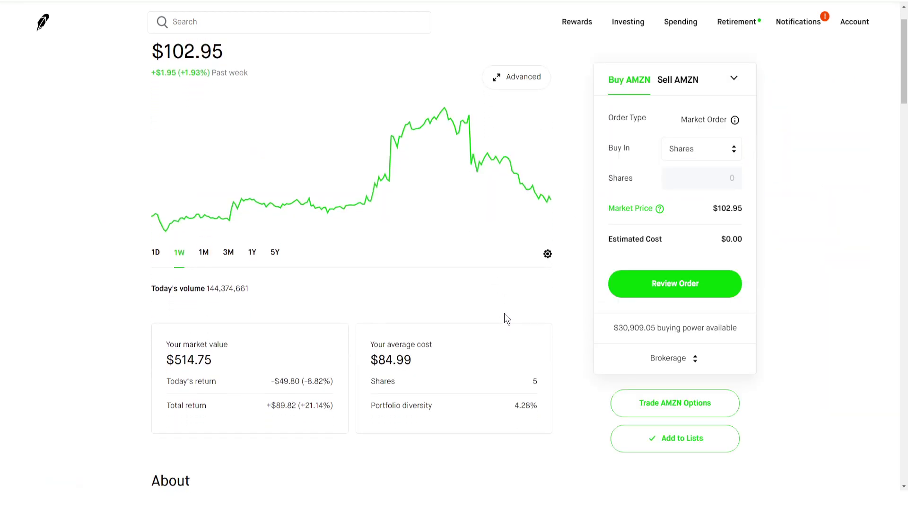
scroll(504, 313, "up", 1)
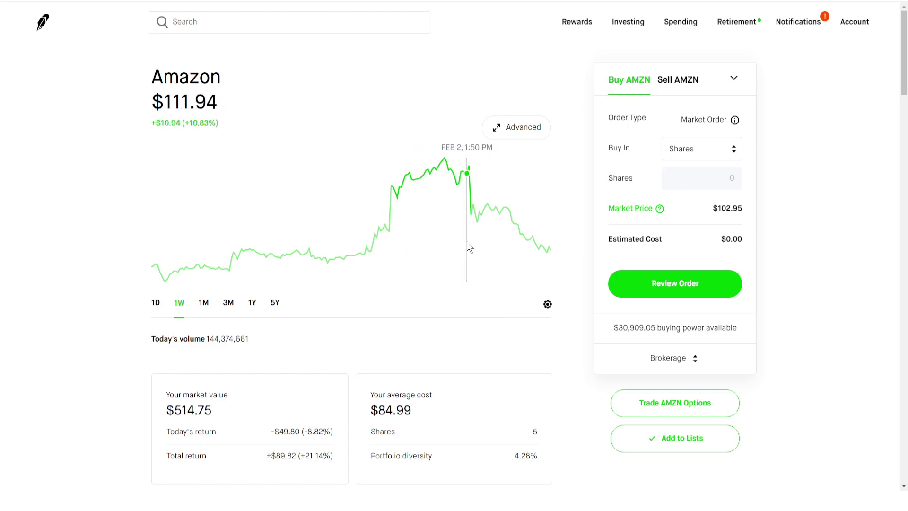
Compare Amazon's chart over 1Y, 1D, 1W, ending on 1M
left_click(243, 310)
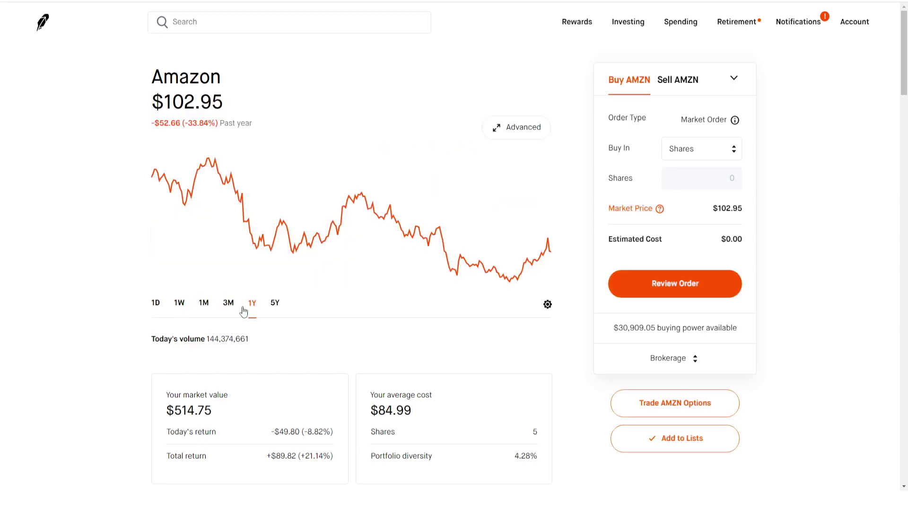
left_click(155, 310)
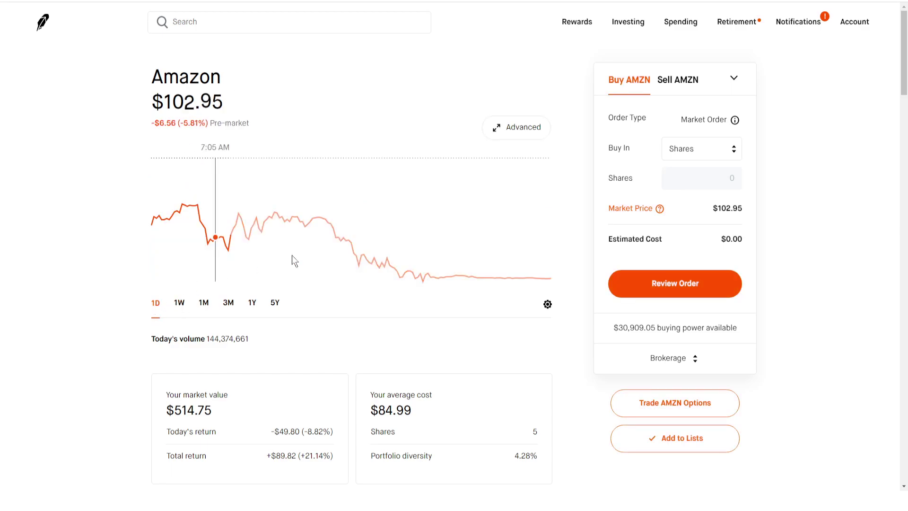
left_click(179, 305)
left_click(203, 306)
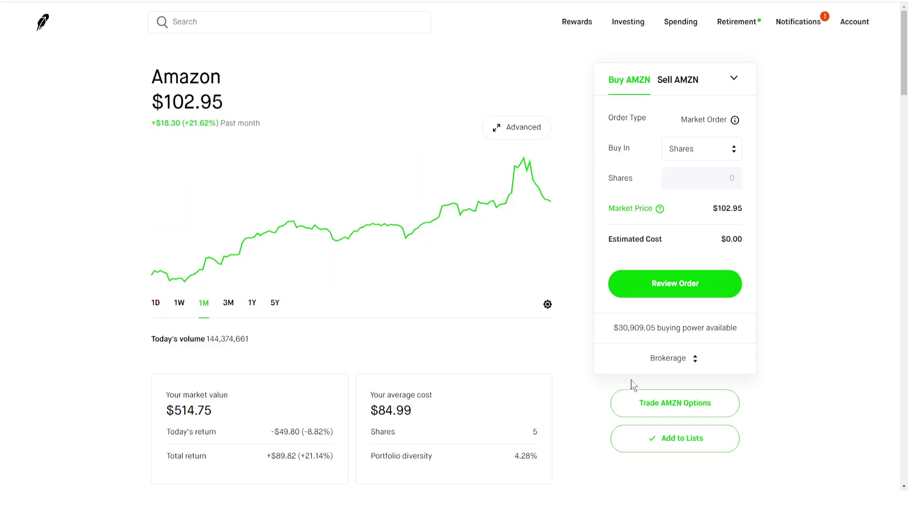
Open the AMZN options chain set to Sell Put expiring February 10
left_click(644, 402)
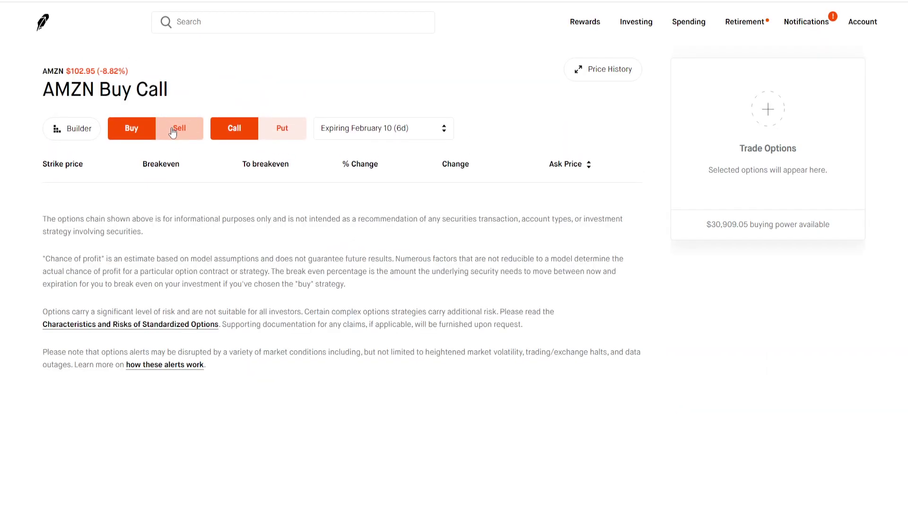
left_click(176, 127)
left_click(279, 128)
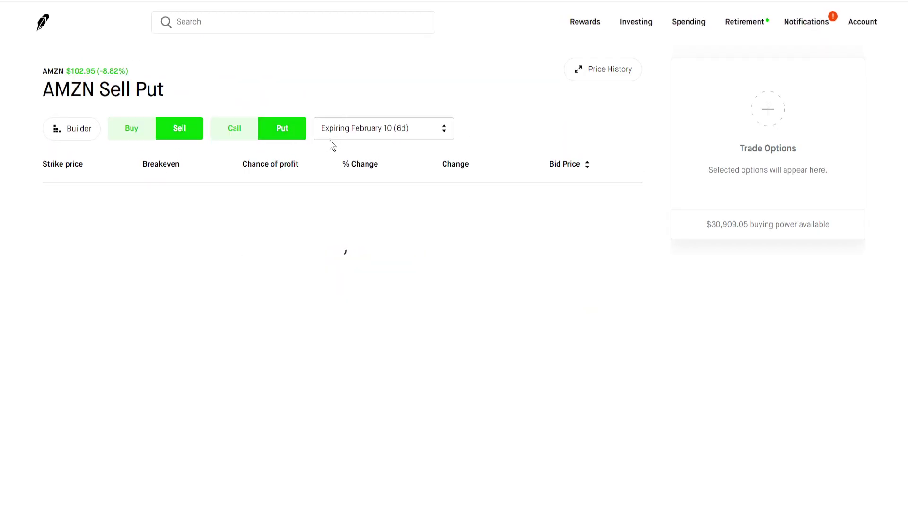
left_click(357, 130)
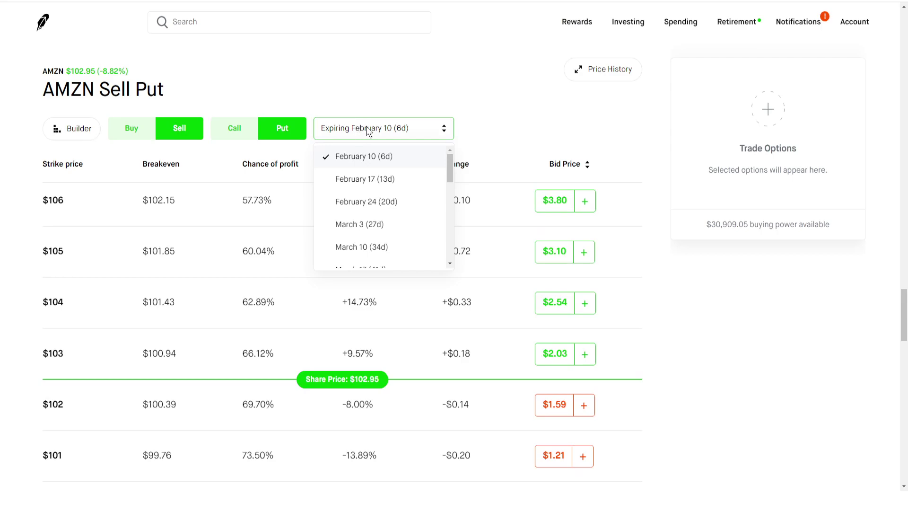
left_click(369, 132)
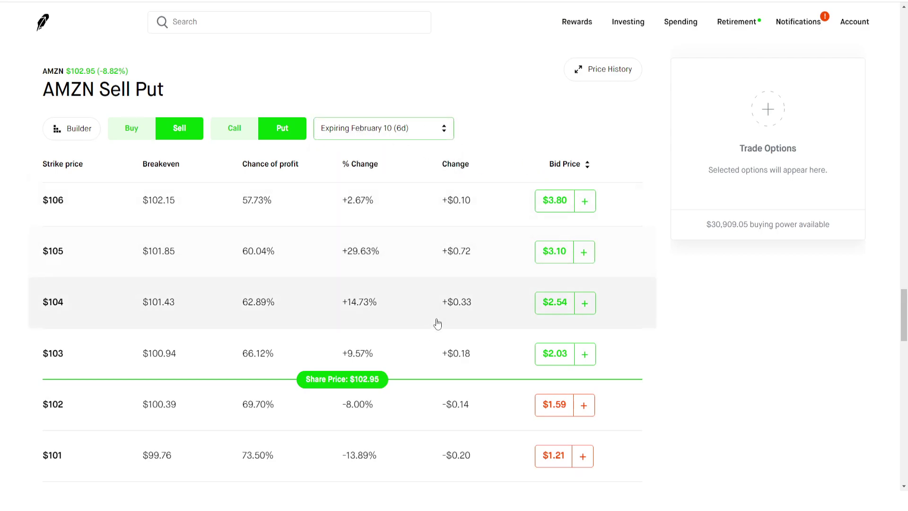
Review the put strikes from $106 down to $94
scroll(437, 327, "down", 6)
scroll(331, 236, "up", 1)
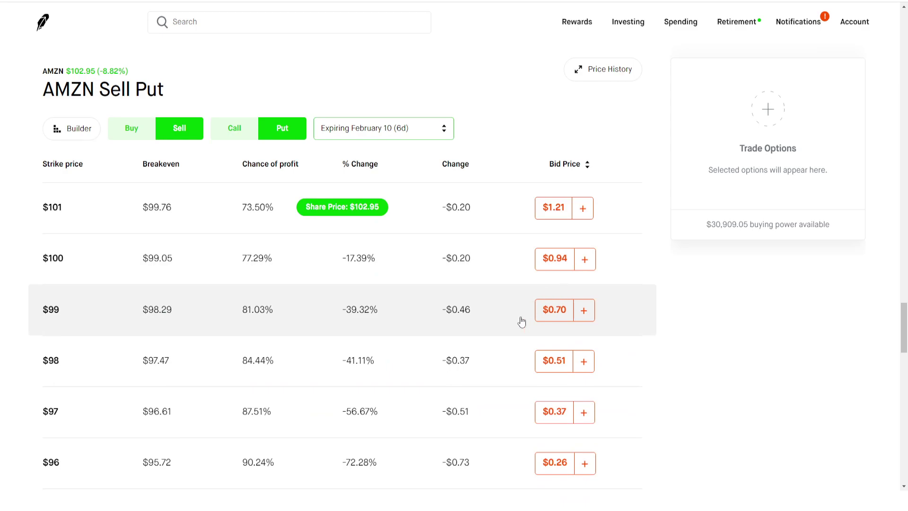
scroll(521, 320, "down", 3)
scroll(562, 299, "up", 1)
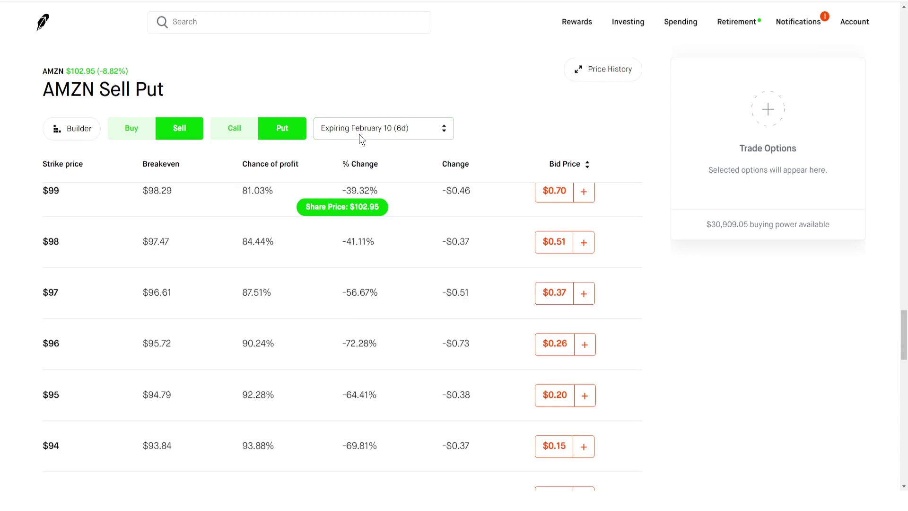
Switch the chain to Buy Call with the January 19, 2024 expiration
left_click(141, 132)
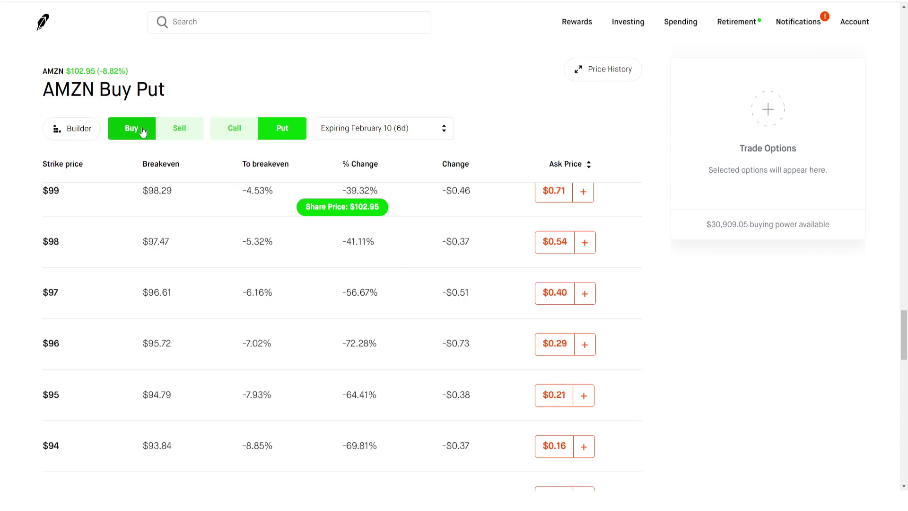
left_click(235, 128)
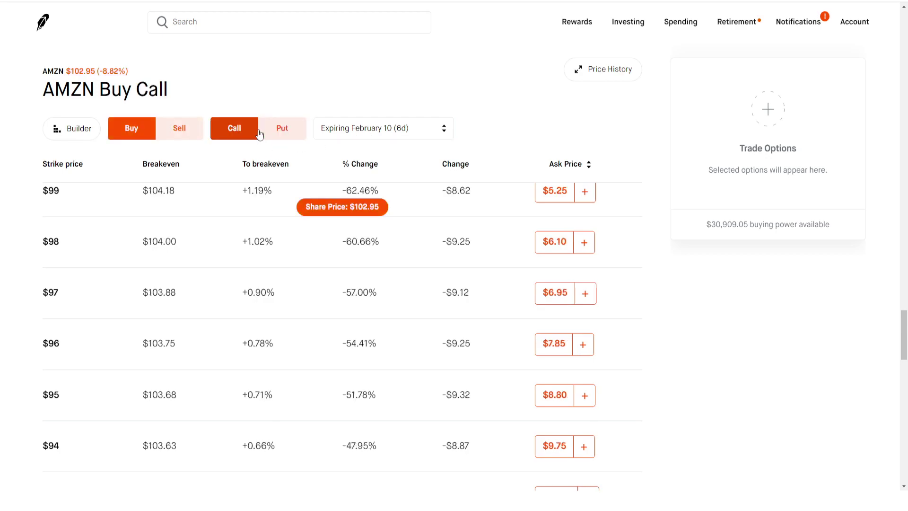
left_click(373, 133)
left_click_drag(447, 163, 444, 225)
left_click(411, 180)
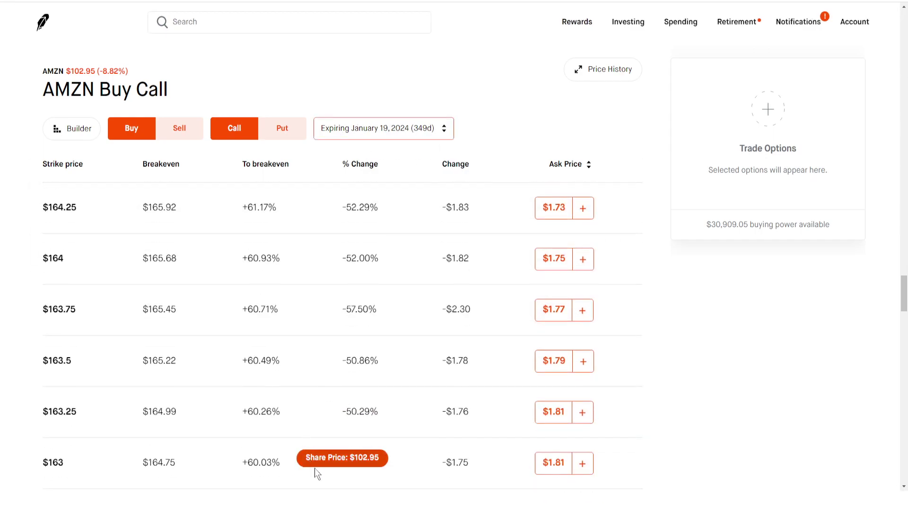
Browse the strikes, check the $85 call's details, and add the $80 call to the order
scroll(367, 375, "down", 15)
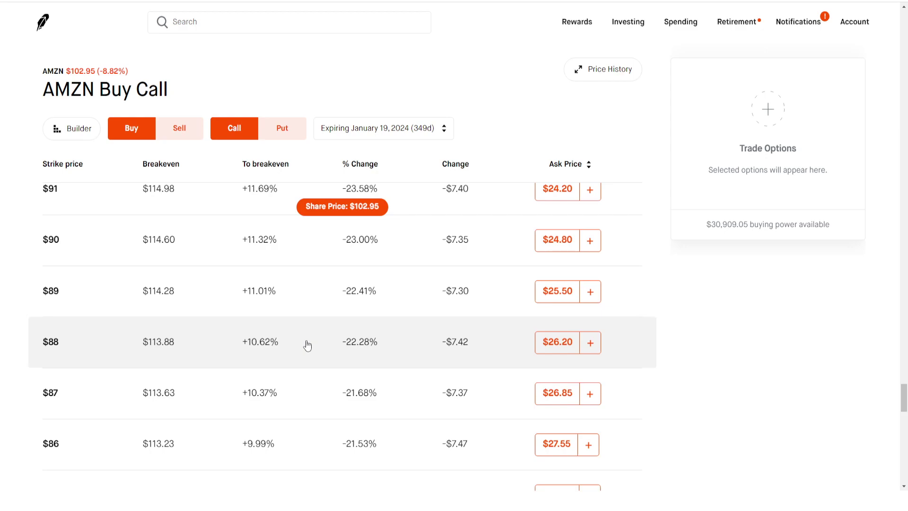
scroll(237, 308, "down", 4)
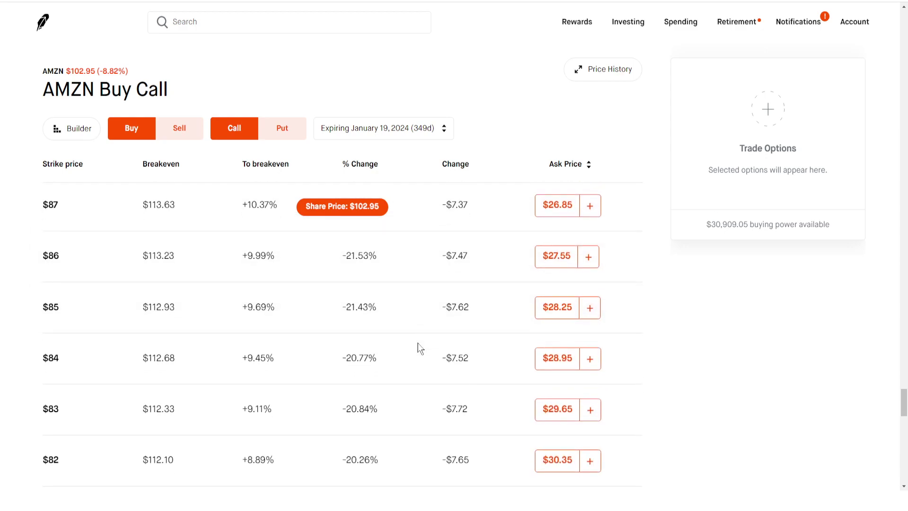
scroll(418, 345, "up", 1)
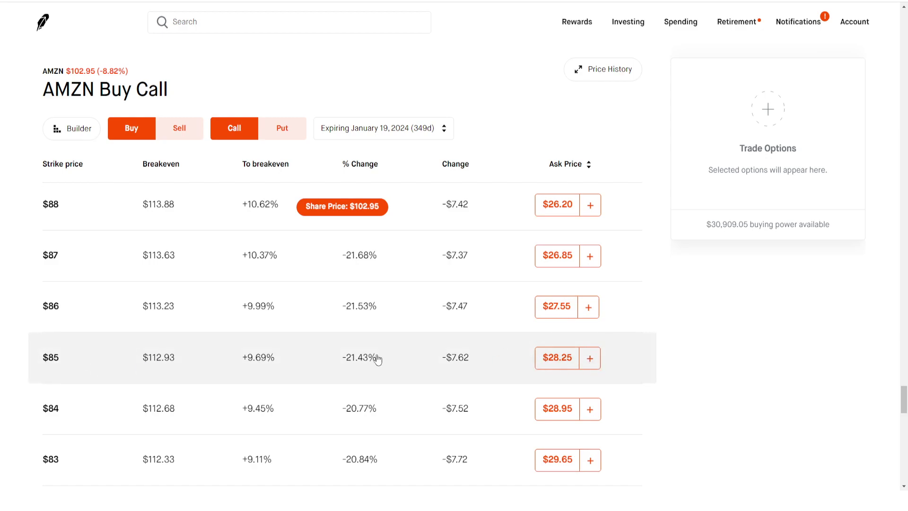
left_click(377, 373)
scroll(330, 358, "down", 2)
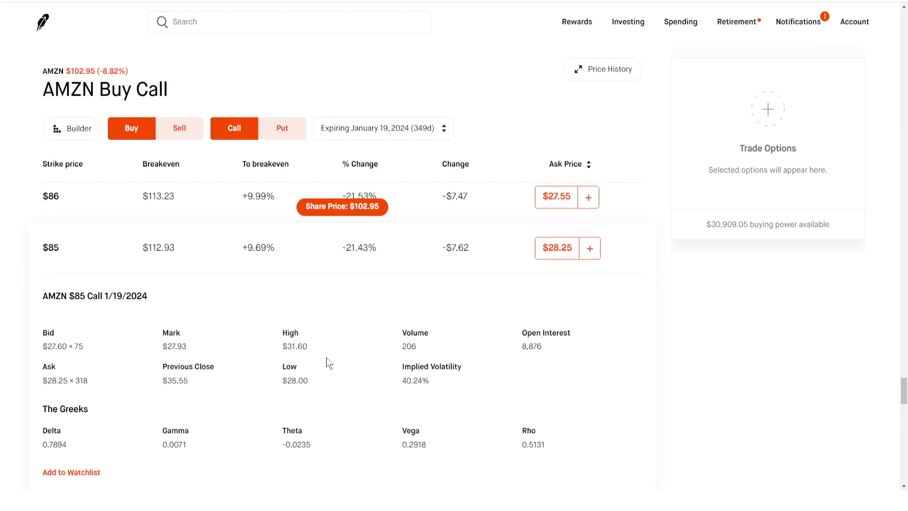
scroll(232, 331, "up", 1)
left_click(231, 331)
scroll(283, 322, "down", 2)
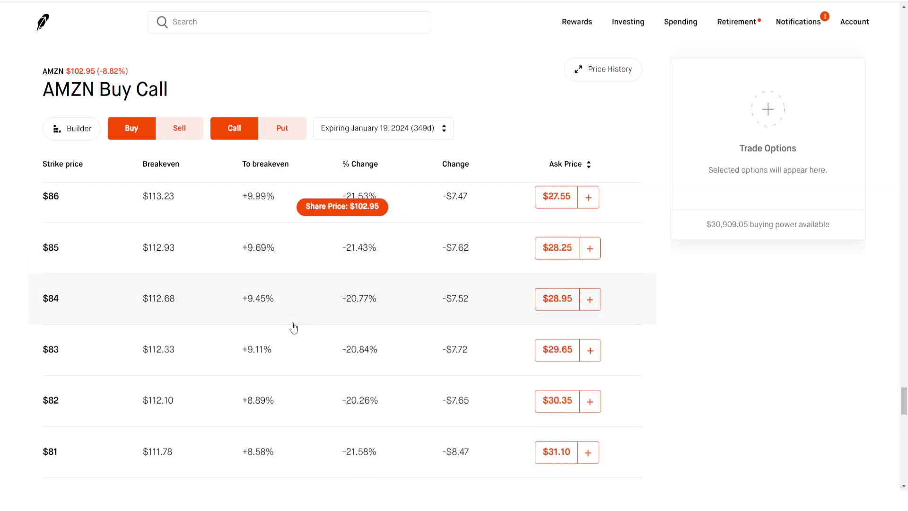
scroll(265, 376, "down", 2)
left_click(589, 403)
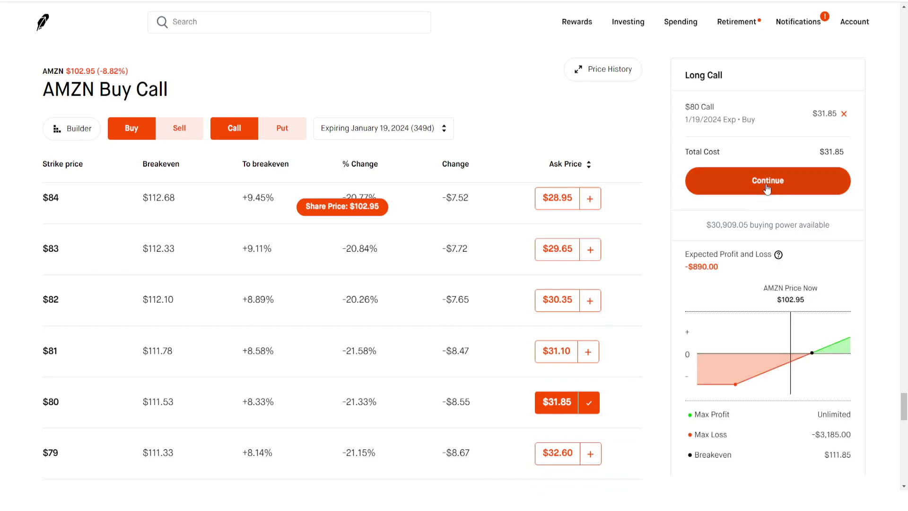
Continue to the long call order and set it to 3 contracts
double_click(838, 150)
left_click(821, 180)
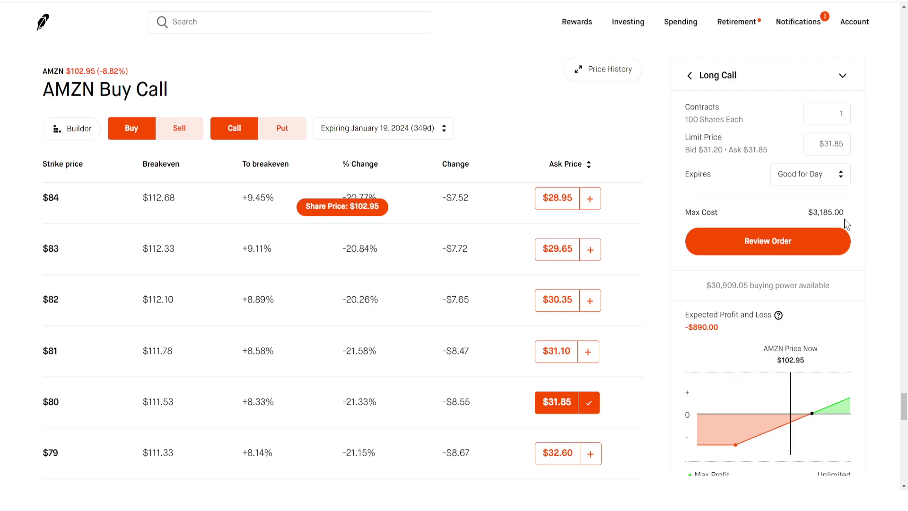
left_click(829, 113)
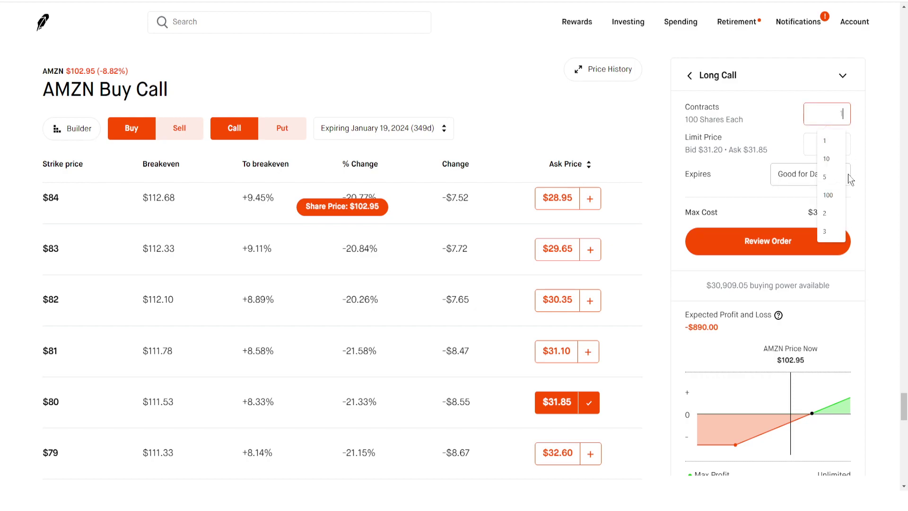
type("3")
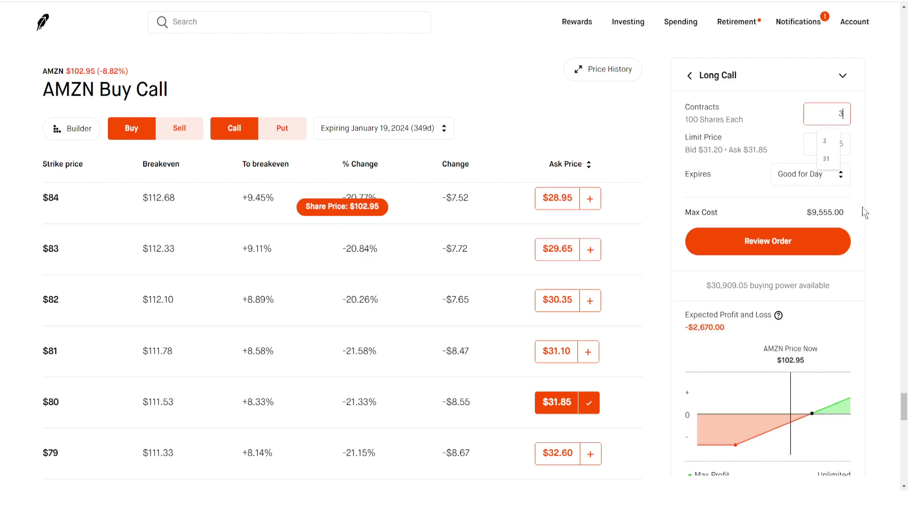
left_click(861, 206)
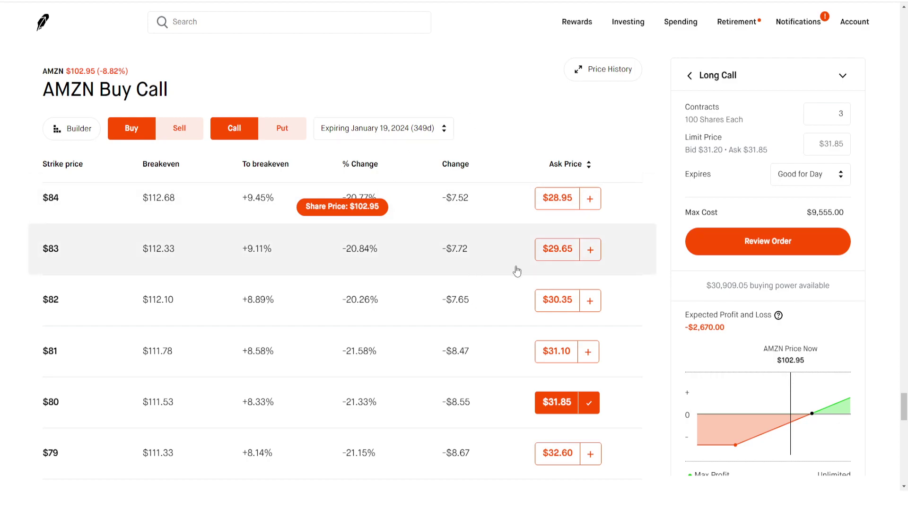
Check the expiration list and contract count, leaving both unchanged
left_click(409, 133)
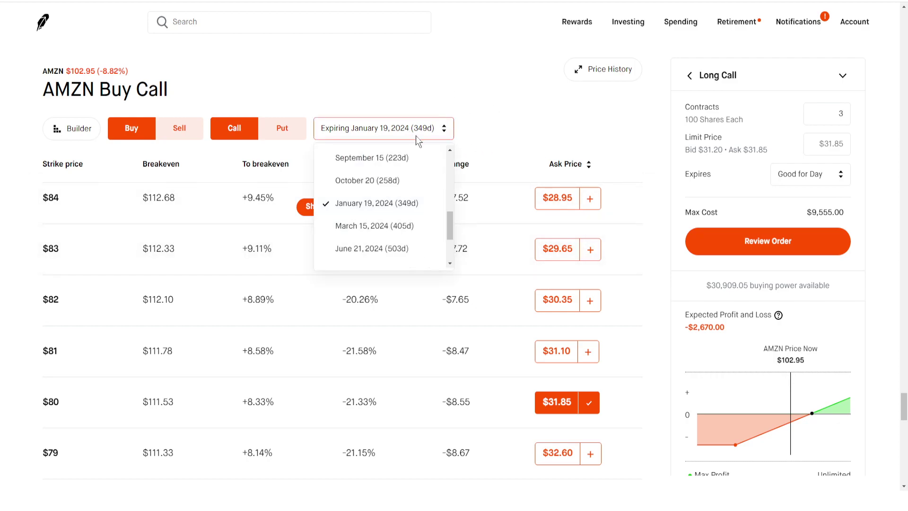
left_click(416, 135)
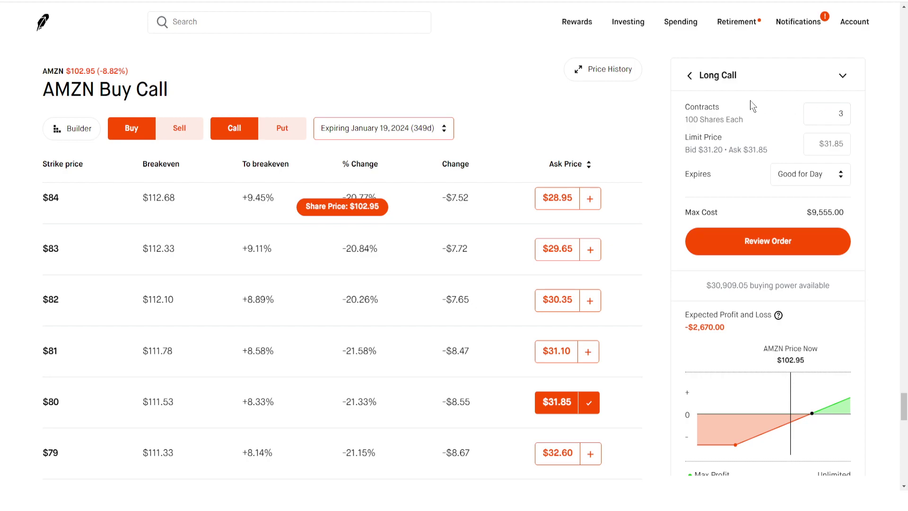
double_click(803, 117)
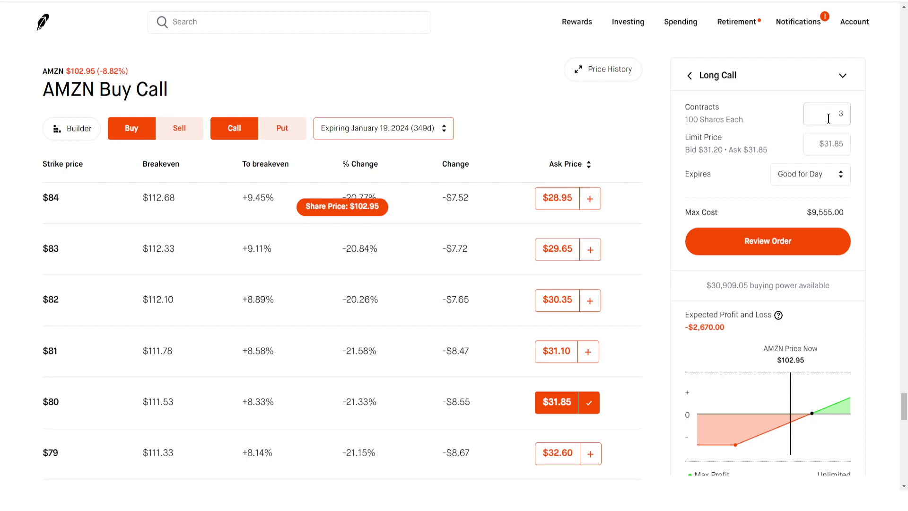
left_click(871, 140)
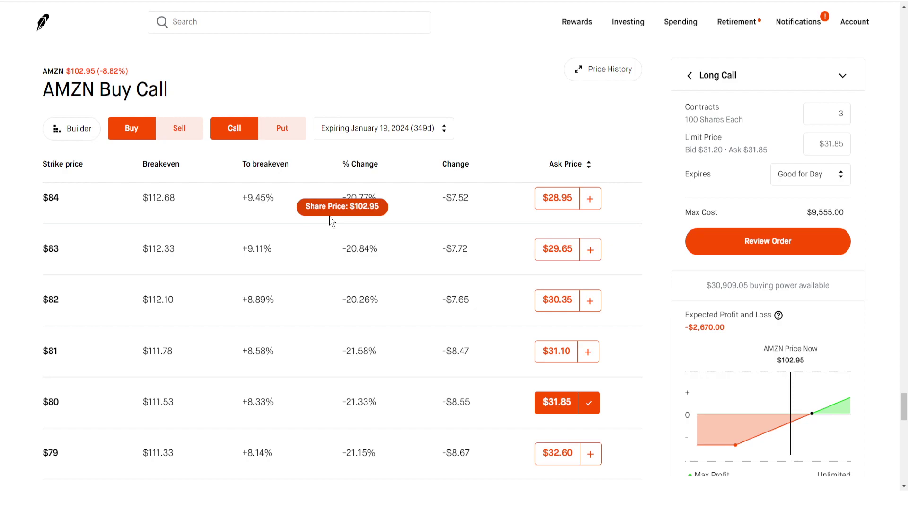
Switch the January 19, 2024 chain to puts and expand the $98 put's details
left_click(282, 128)
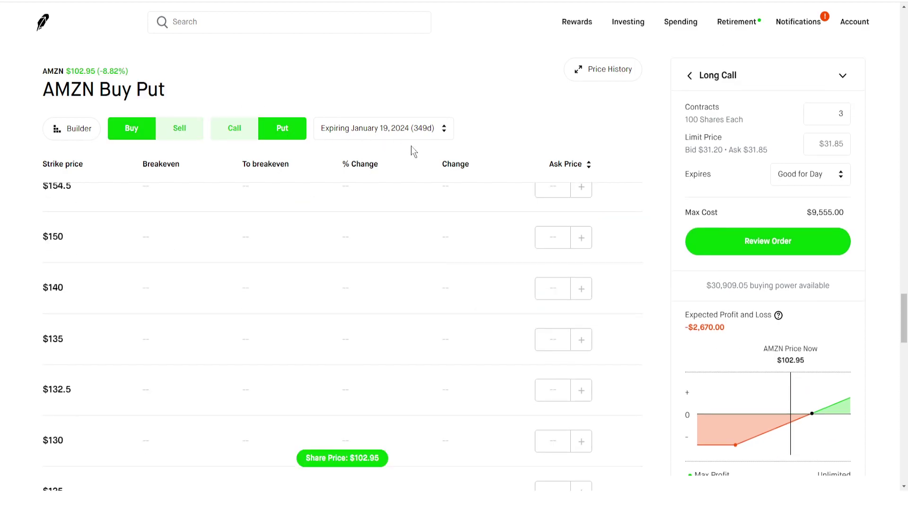
scroll(355, 461, "down", 5)
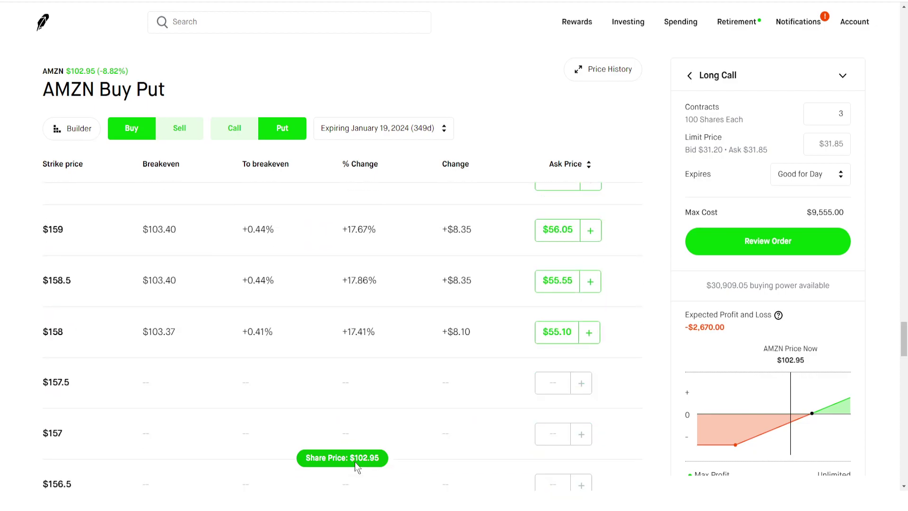
scroll(354, 461, "down", 15)
left_click(280, 322)
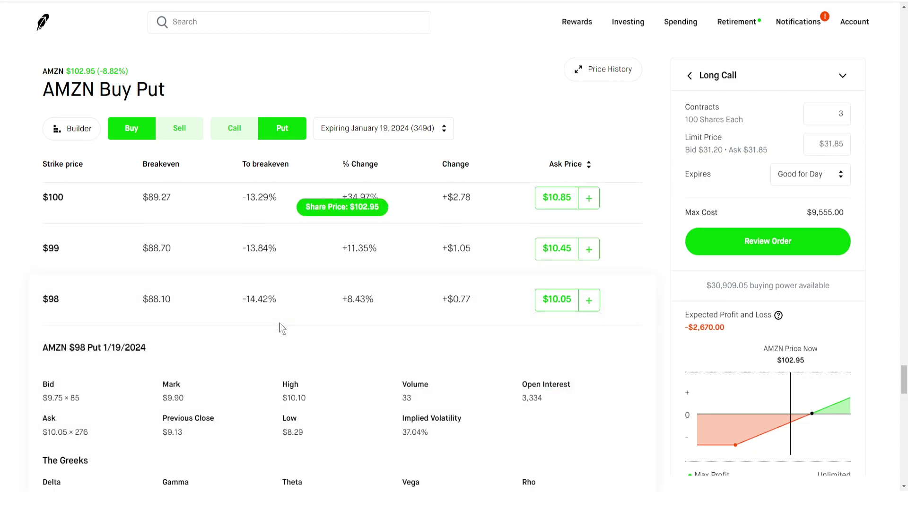
scroll(517, 277, "down", 6)
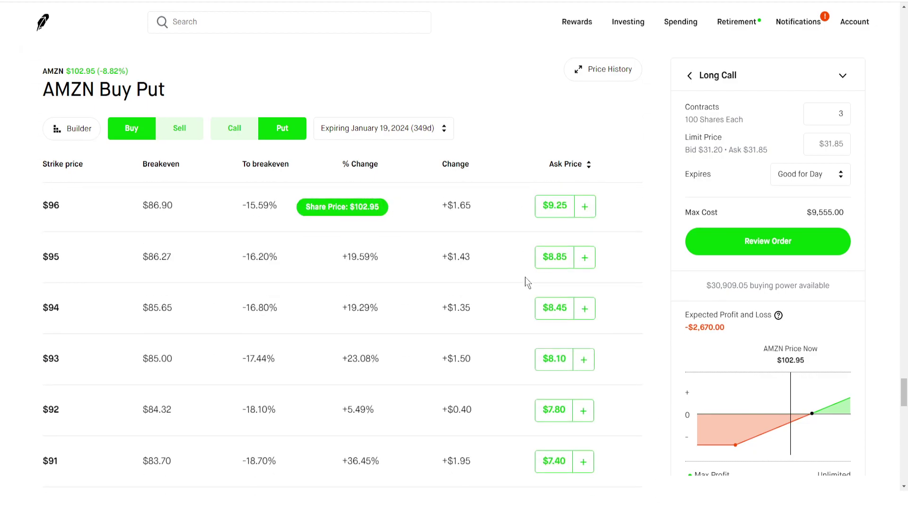
scroll(523, 284, "up", 12)
Expand the $115 put's details and re-enter 3 as the contract count
left_click(222, 308)
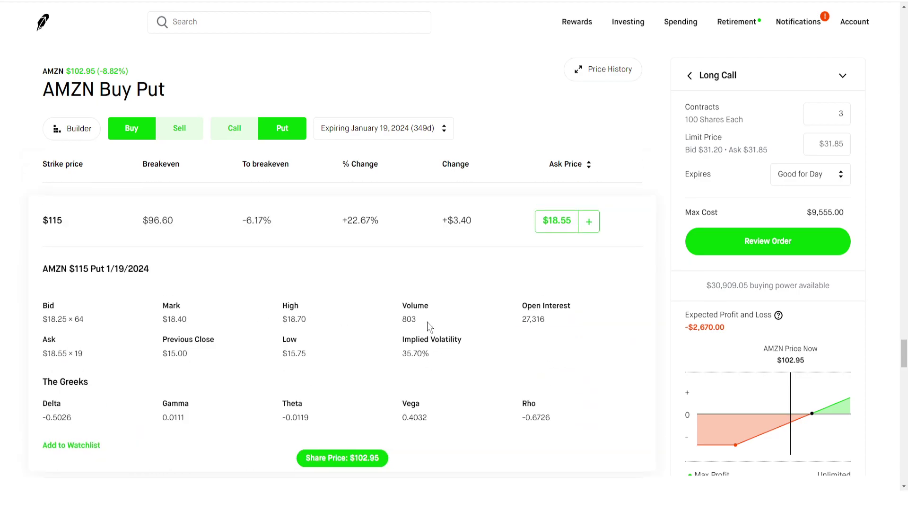
triple_click(422, 352)
left_click(421, 352)
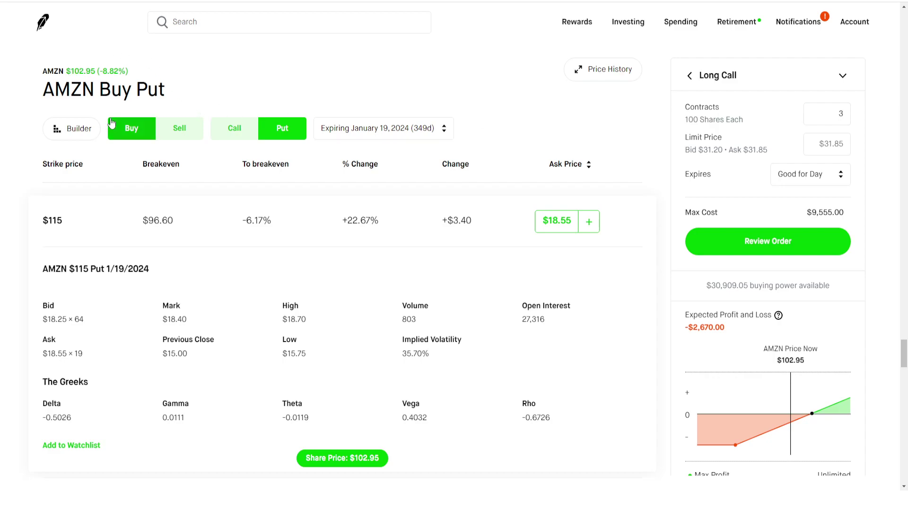
double_click(839, 113)
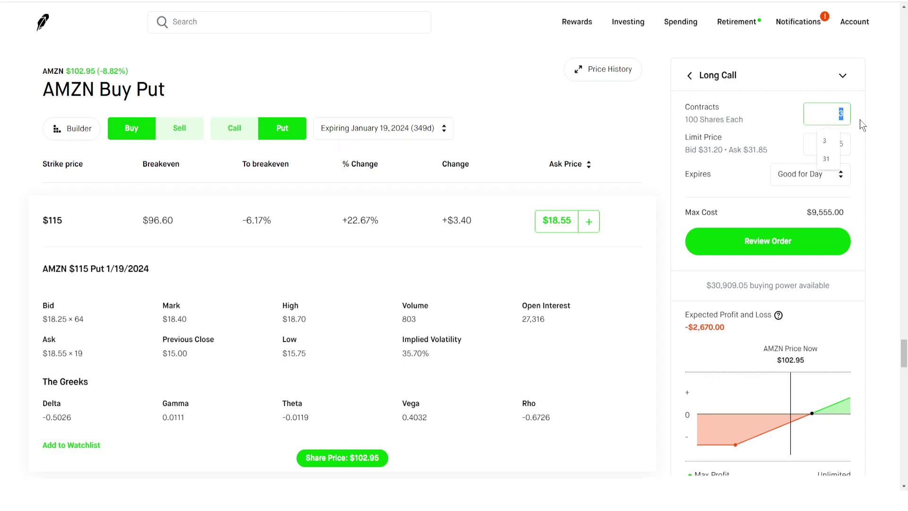
type("3")
Go to the Amazon stock page via the AMZN $102.95 link
left_click(89, 71)
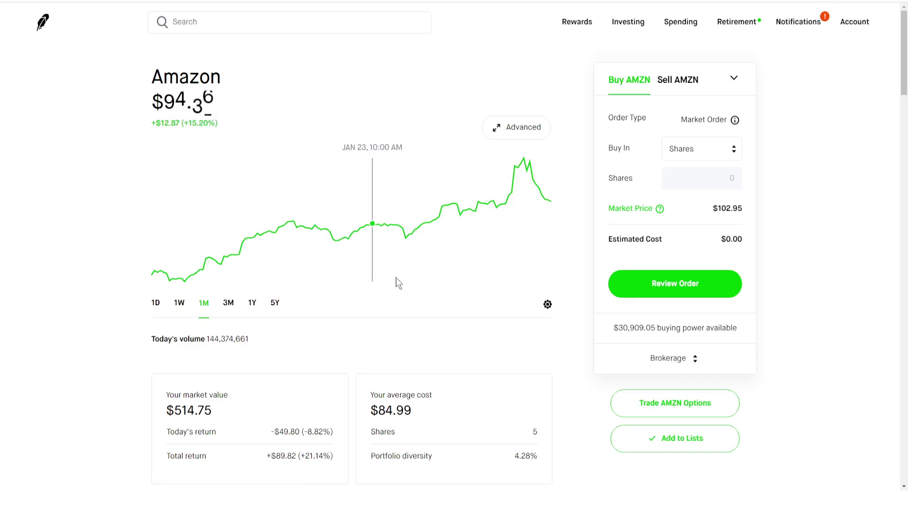